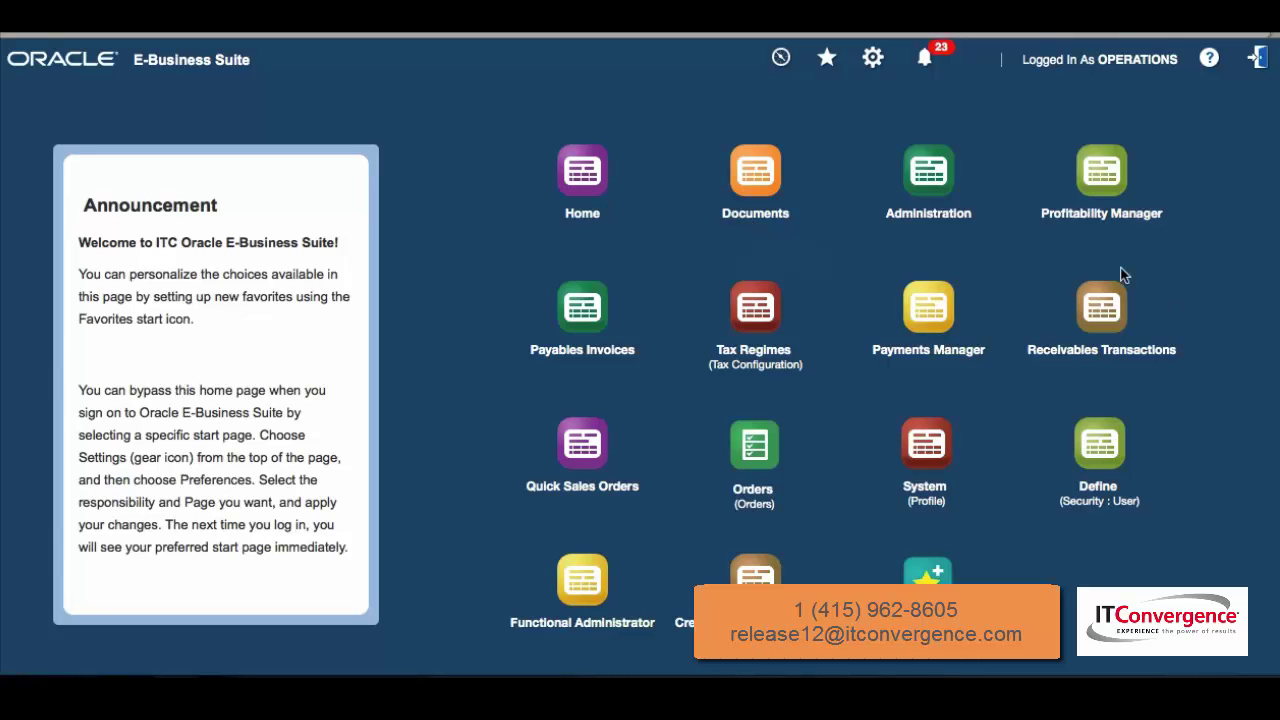
- Open Order Management's Orders page listing the booked General Technologies orders
left_click(759, 454)
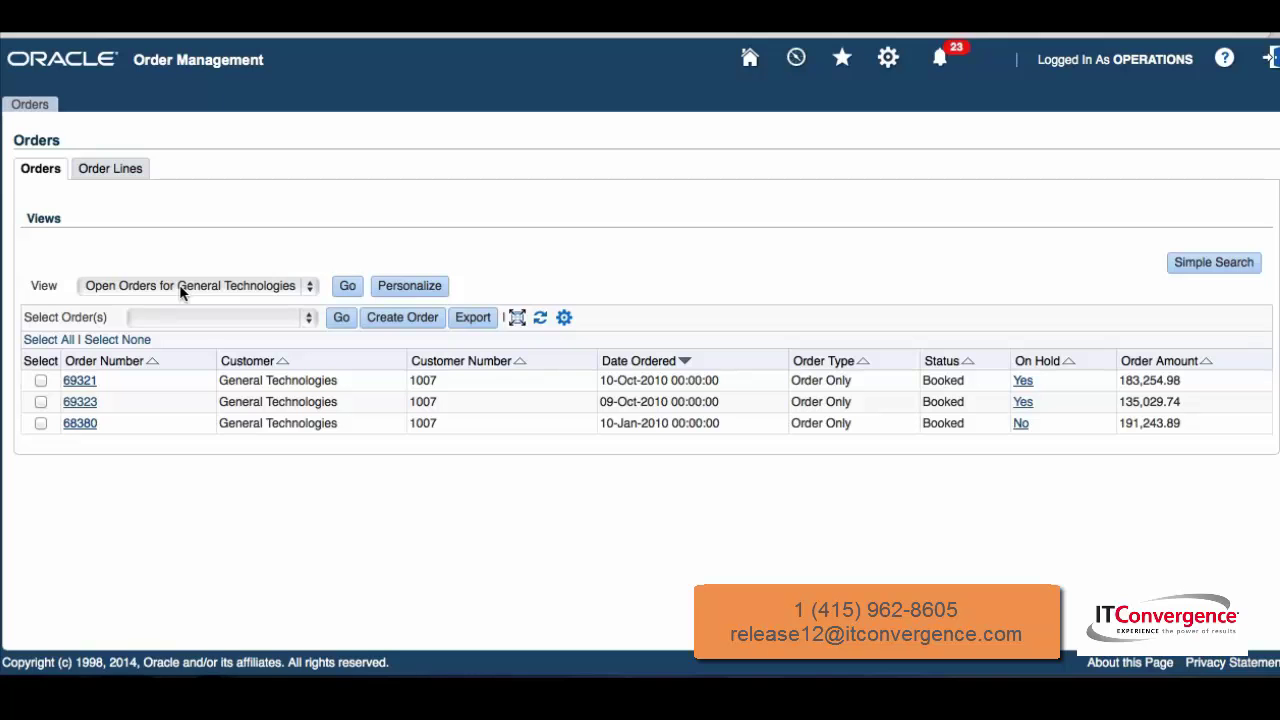
- Check the saved order views, keep the current one, and go to Personalize Views
left_click(182, 291)
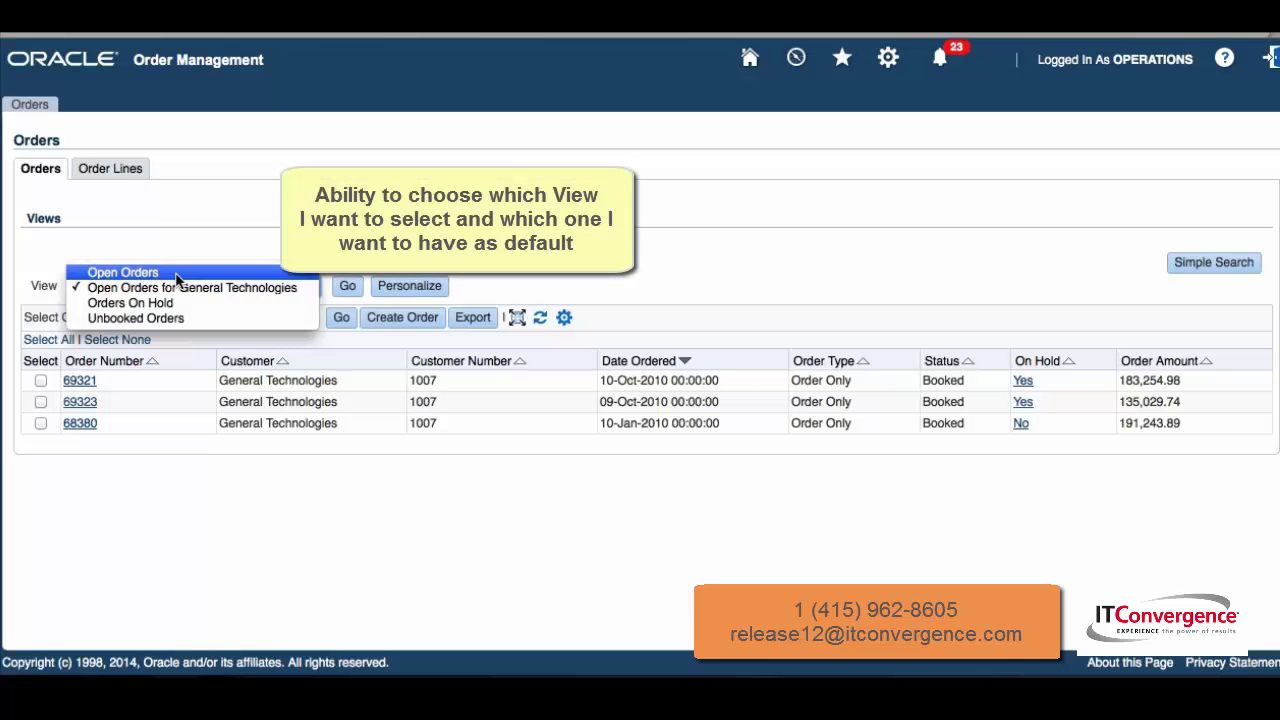
left_click(250, 230)
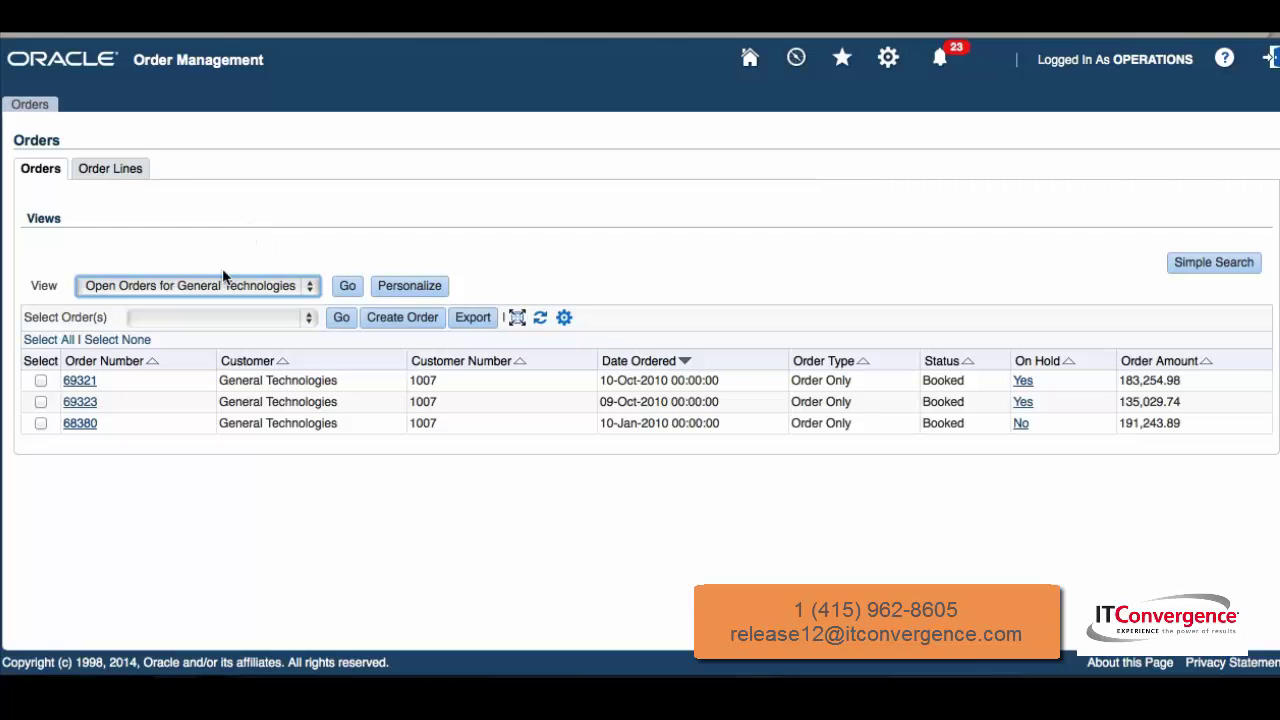
left_click(409, 287)
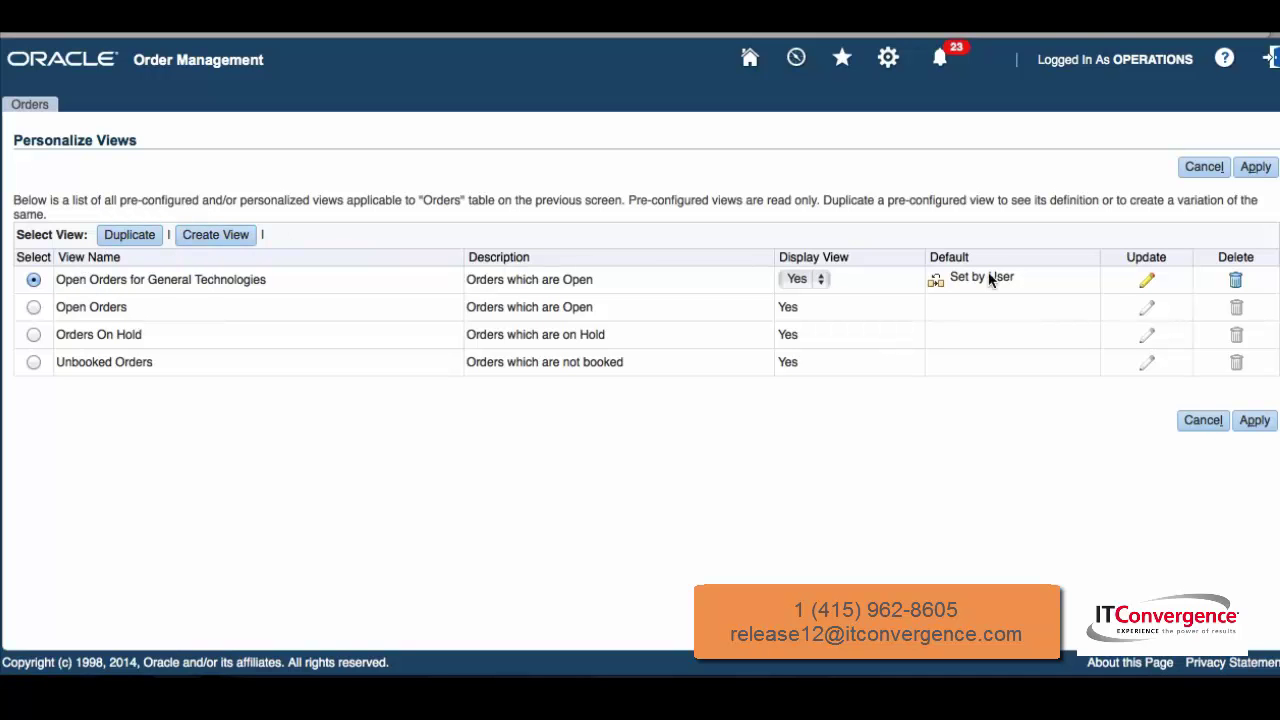
- Edit the Open Orders for General Technologies view and review its columns and Date Ordered/Order Number sorting
left_click(1147, 280)
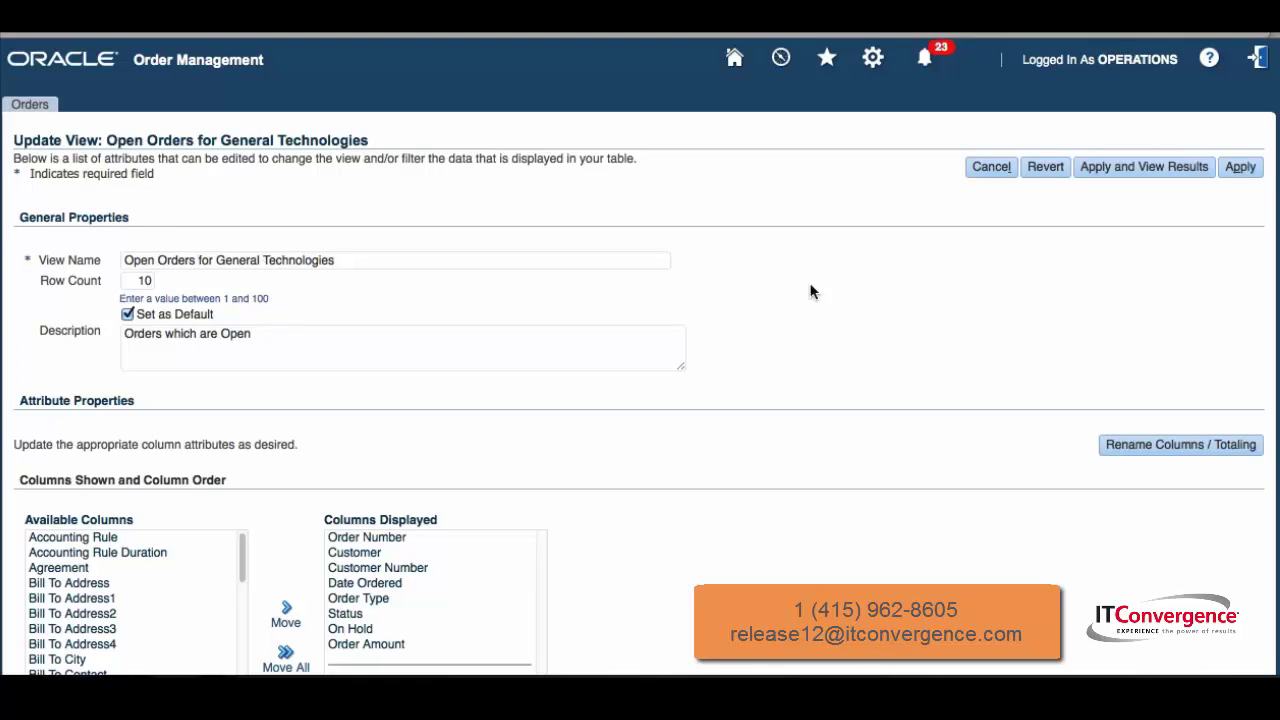
scroll(845, 292, "down", 2)
scroll(845, 290, "down", 2)
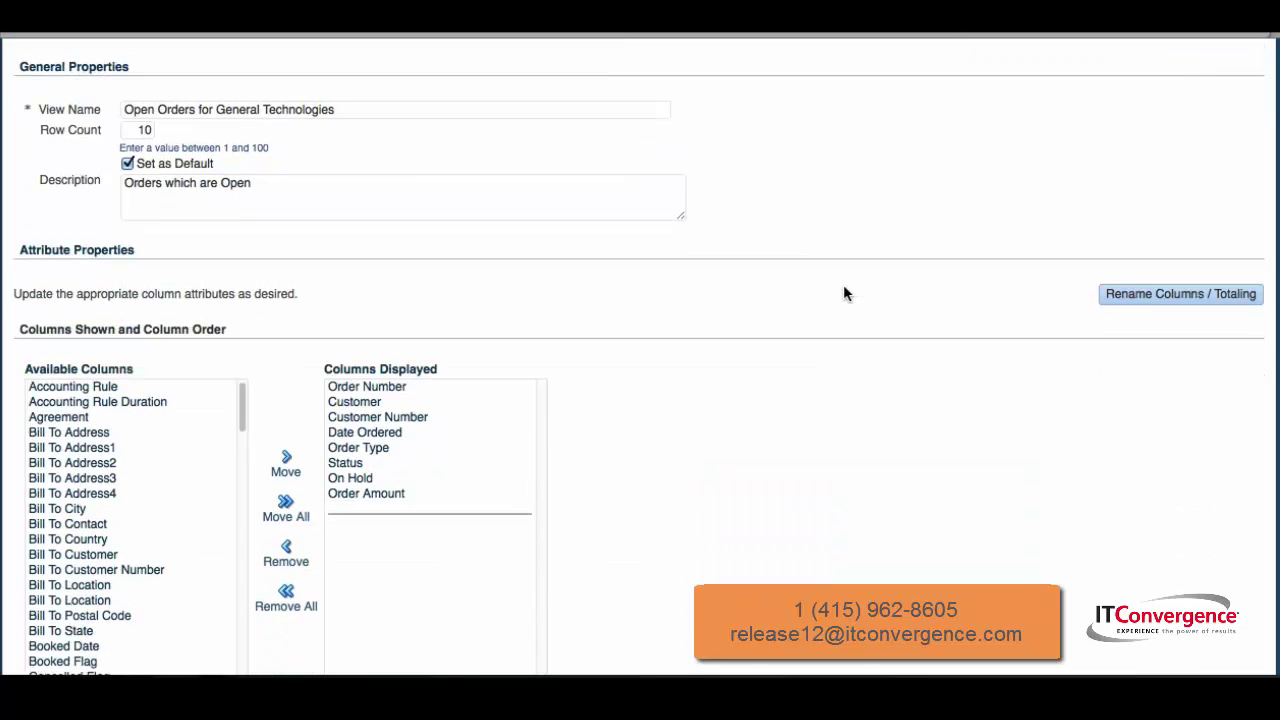
scroll(592, 253, "down", 1)
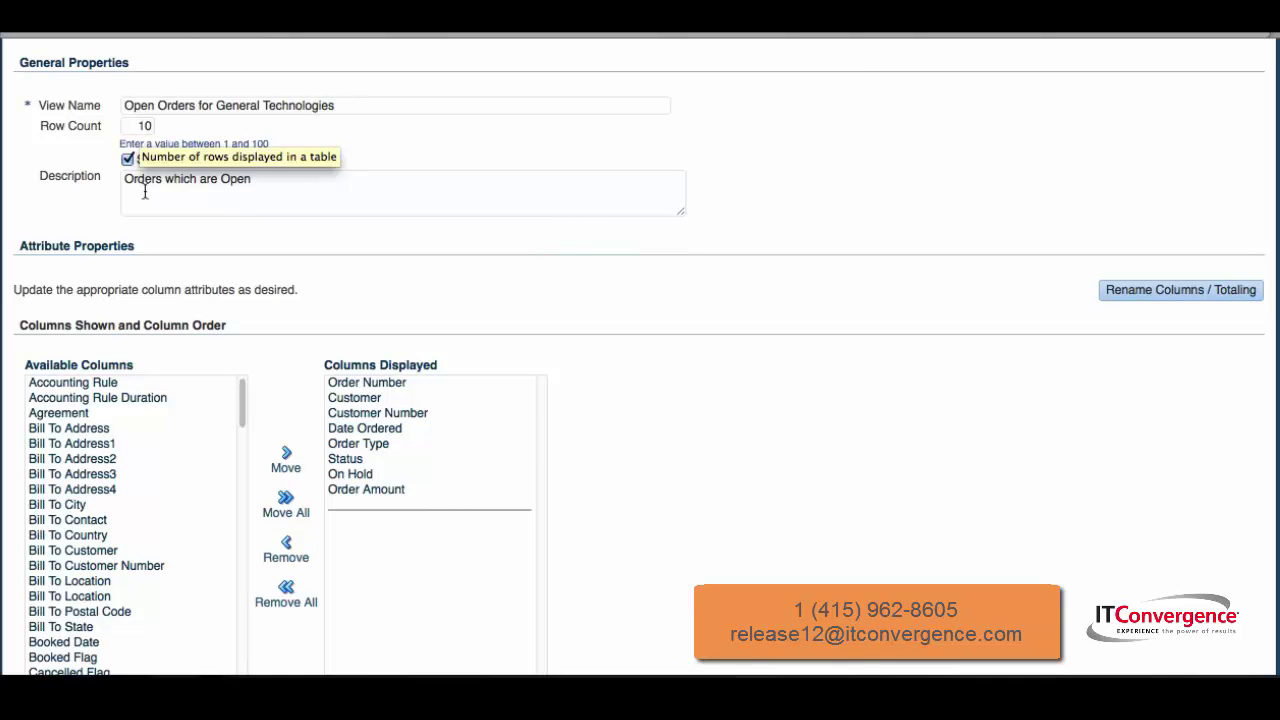
scroll(60, 197, "down", 1)
scroll(60, 197, "down", 1)
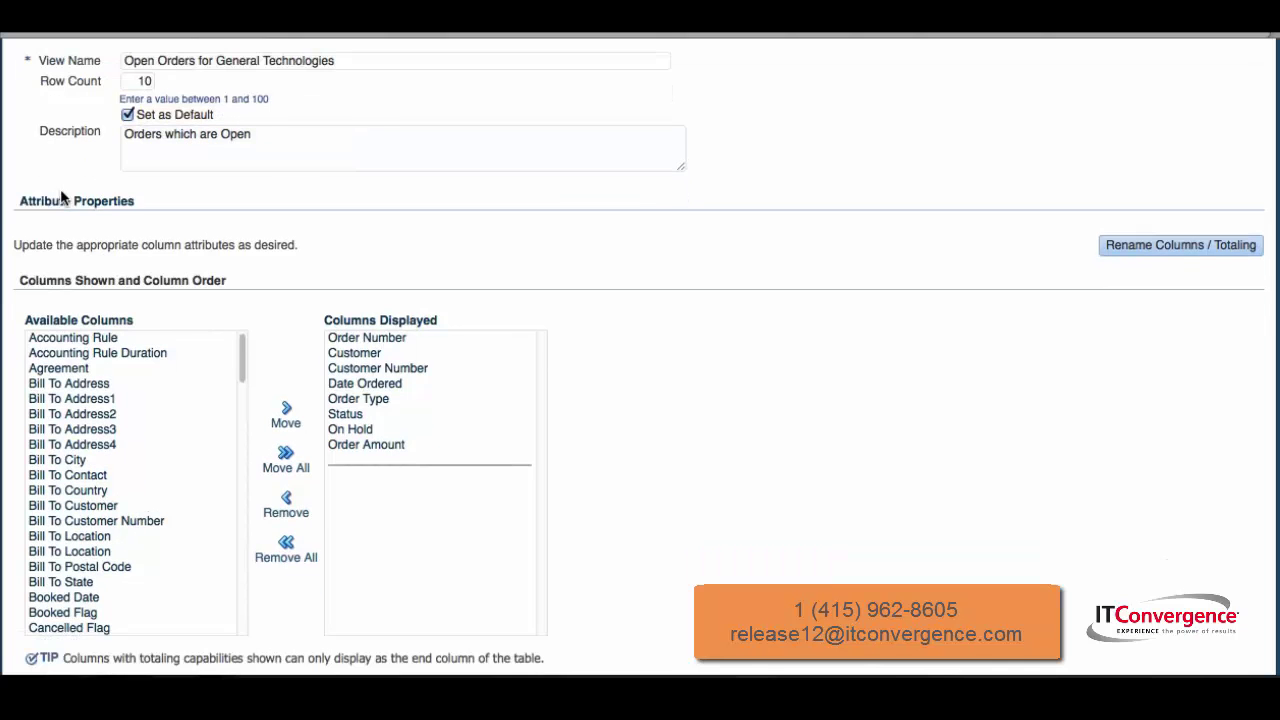
scroll(60, 197, "down", 1)
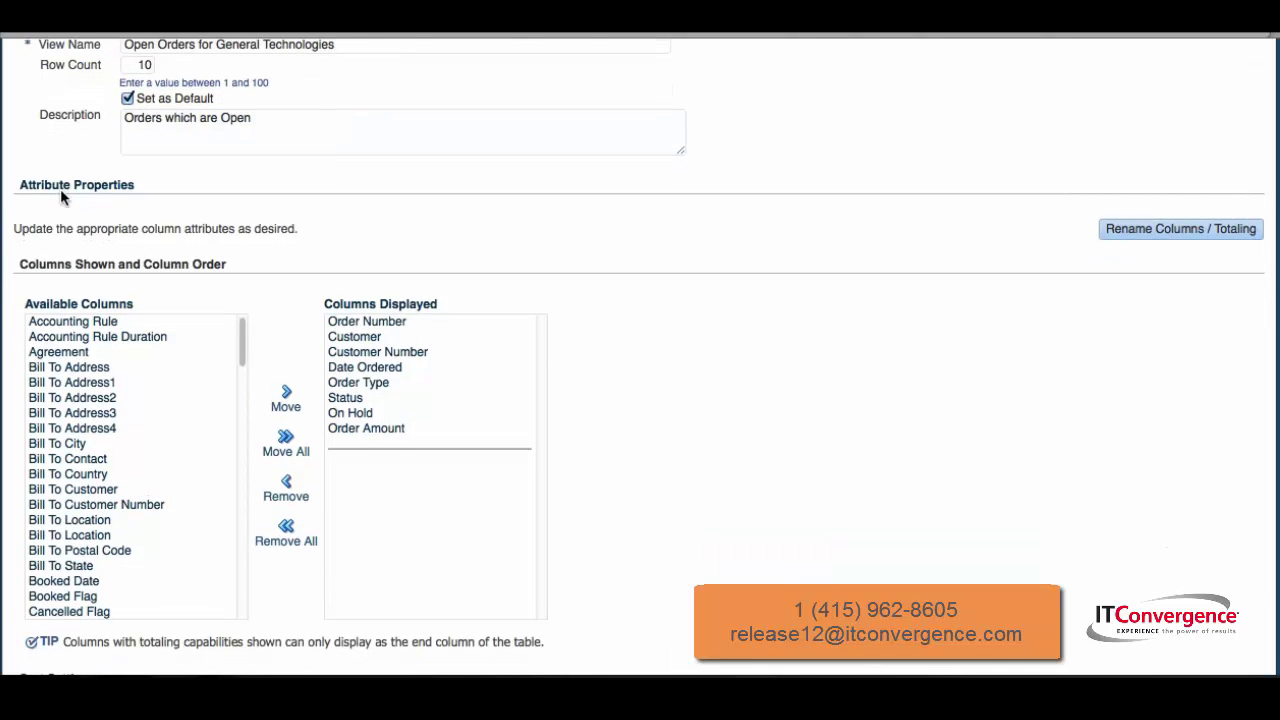
scroll(60, 190, "down", 2)
scroll(265, 206, "down", 3)
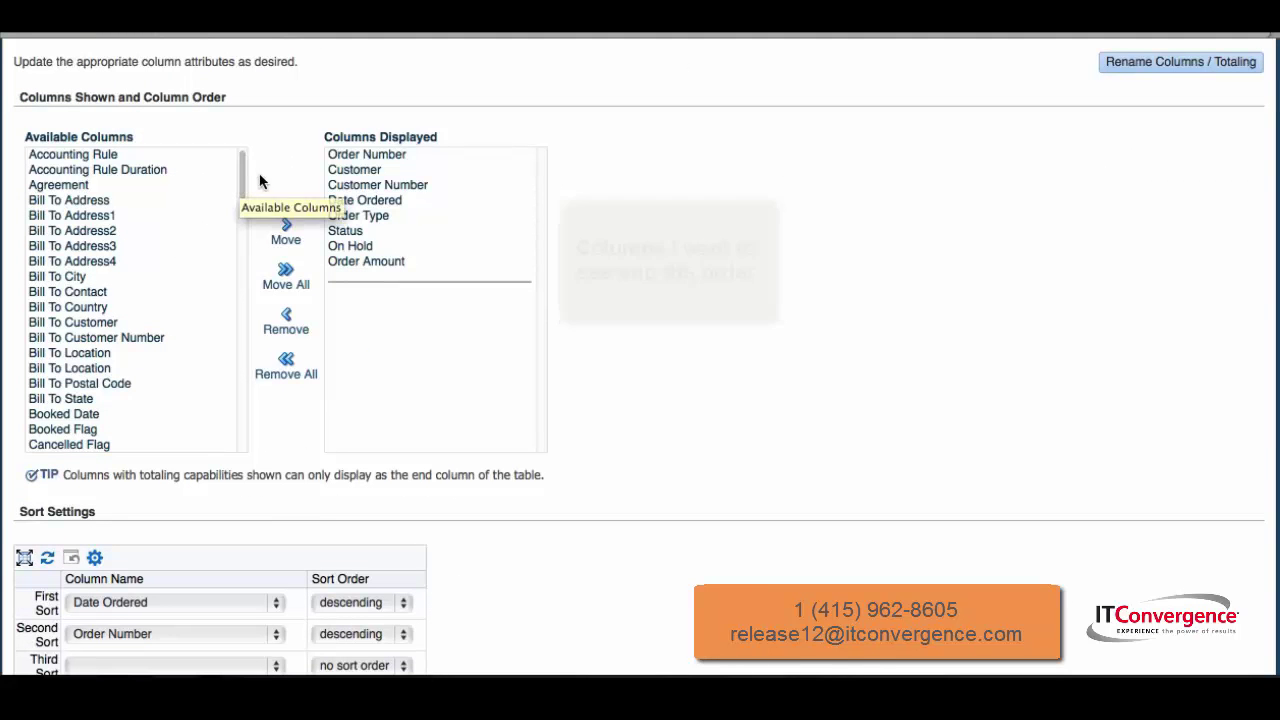
scroll(330, 230, "down", 1)
left_click_drag(240, 149, 249, 428)
scroll(230, 350, "down", 5)
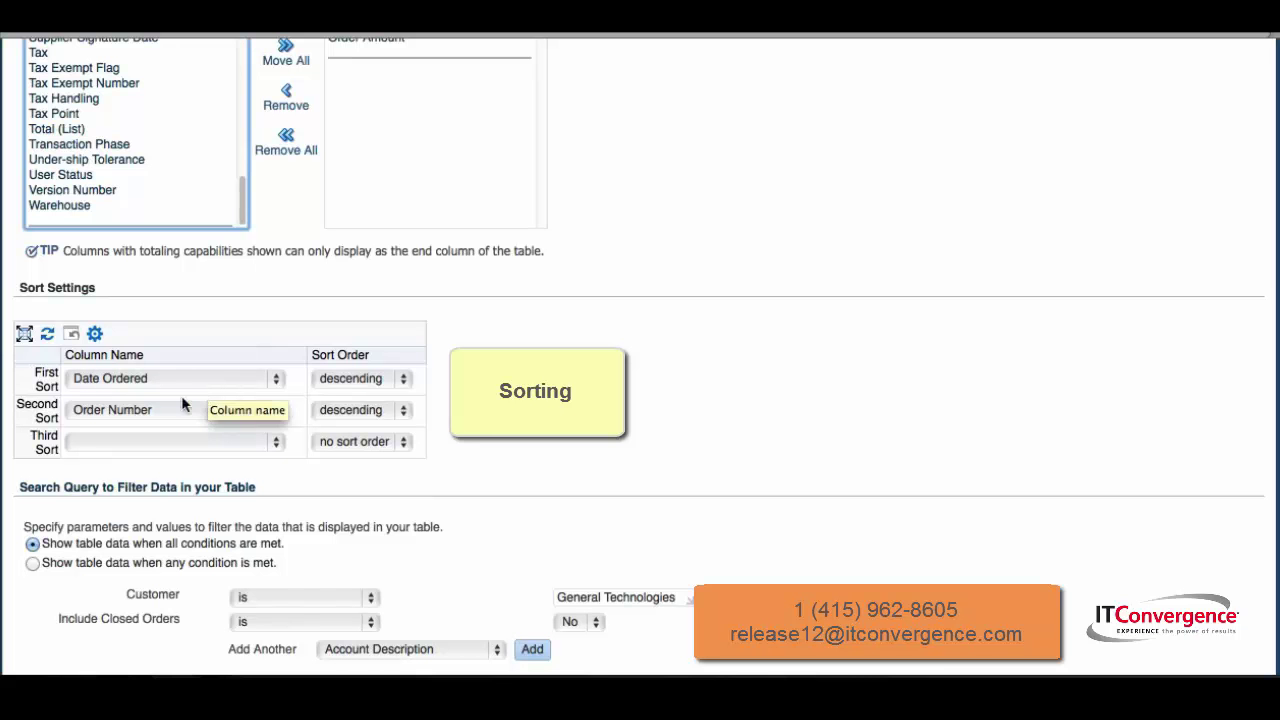
left_click(222, 441)
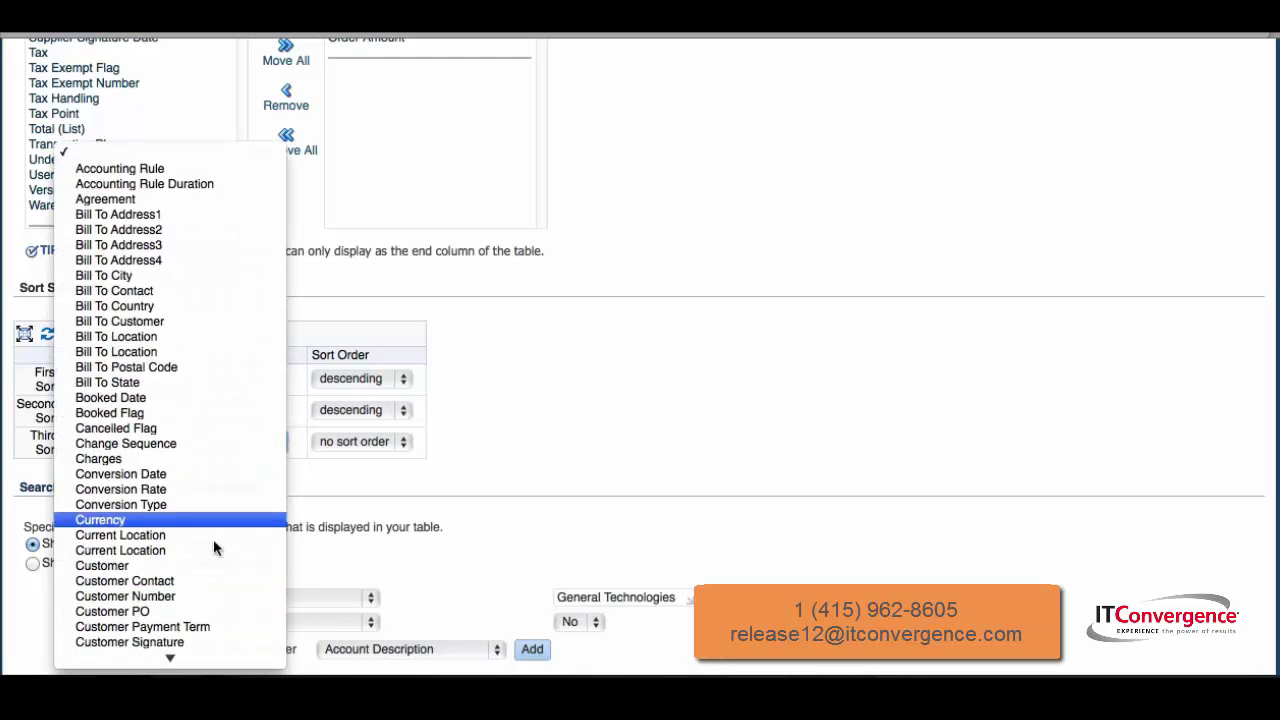
left_click(458, 386)
scroll(459, 386, "down", 2)
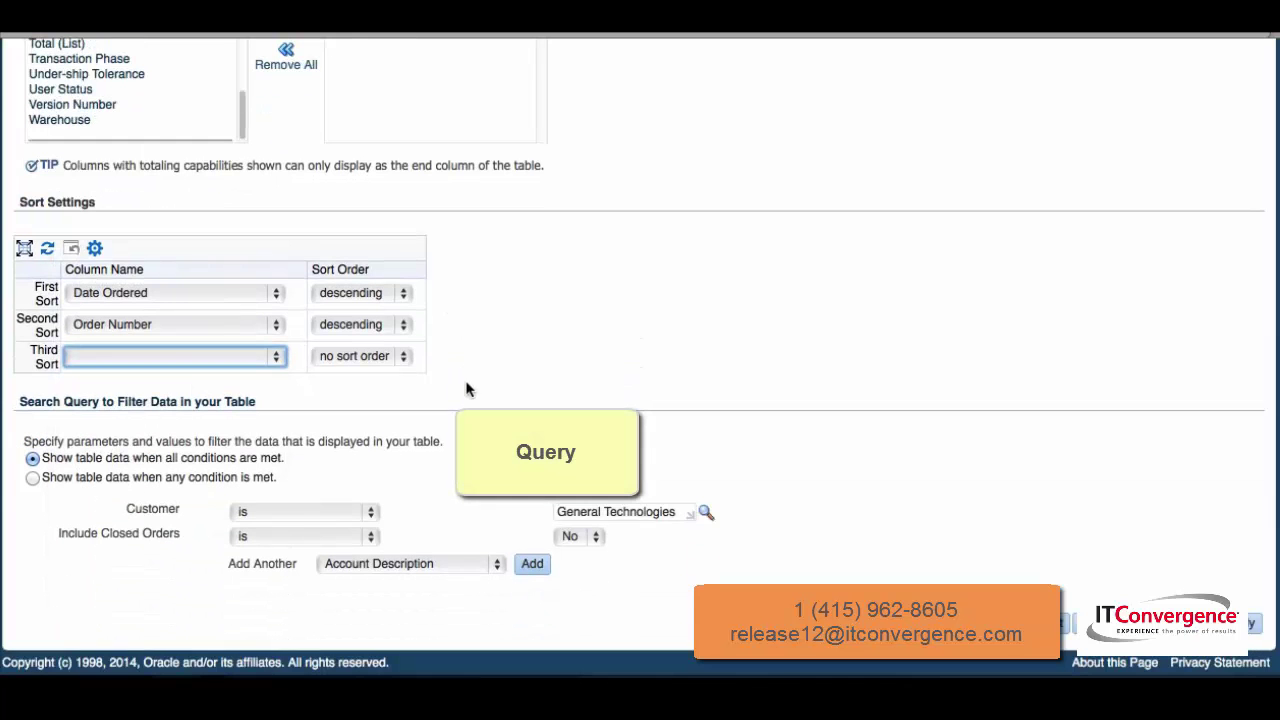
left_click(32, 458)
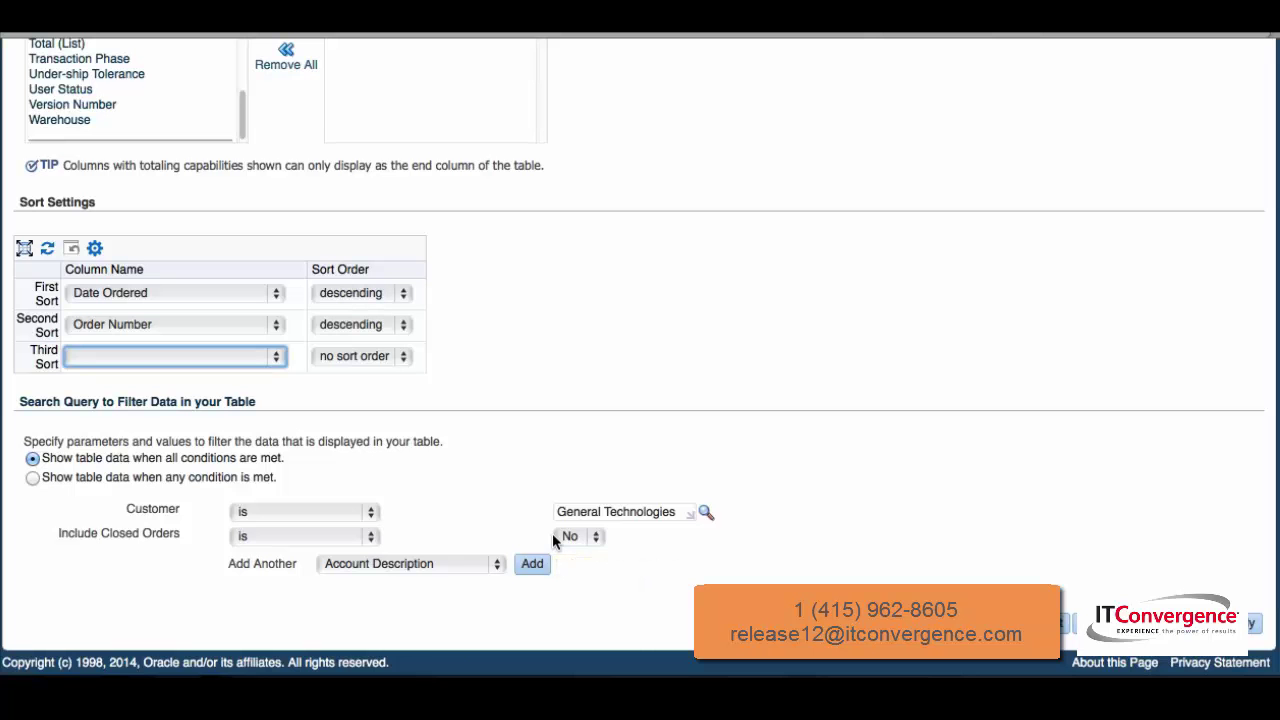
scroll(640, 443, "up", 10)
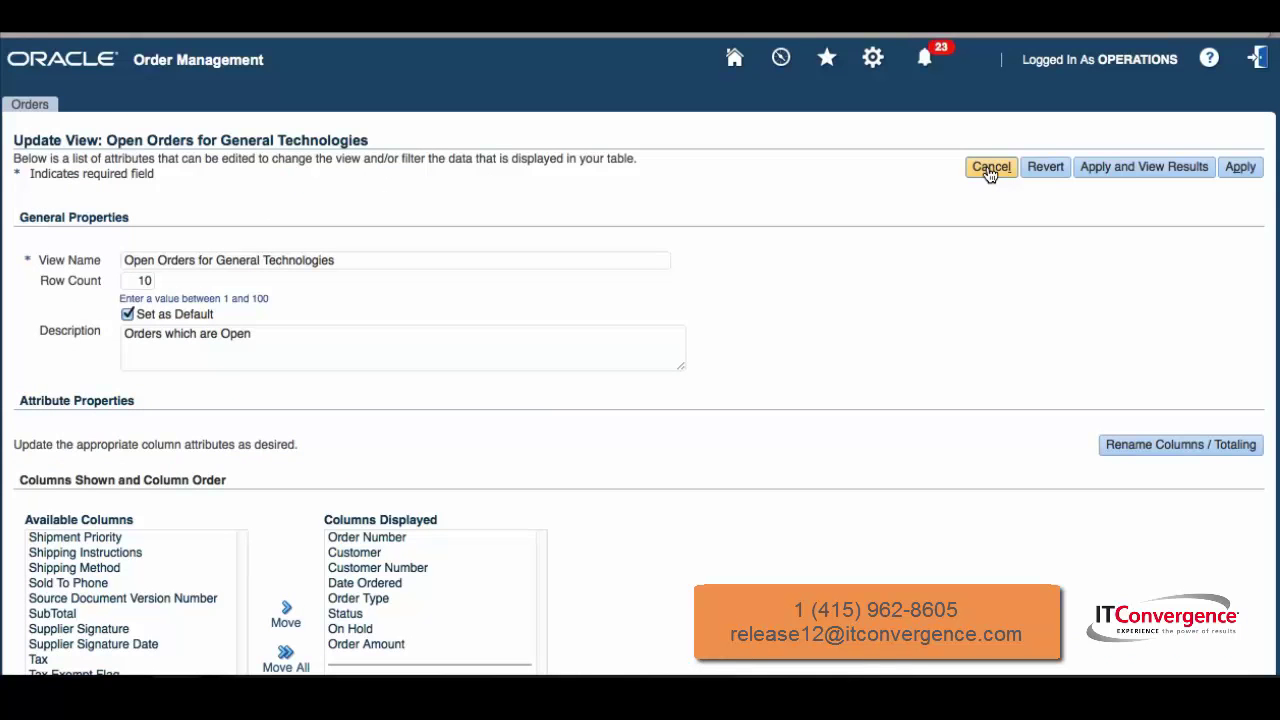
- Cancel the Update View page without saving any changes
left_click(990, 170)
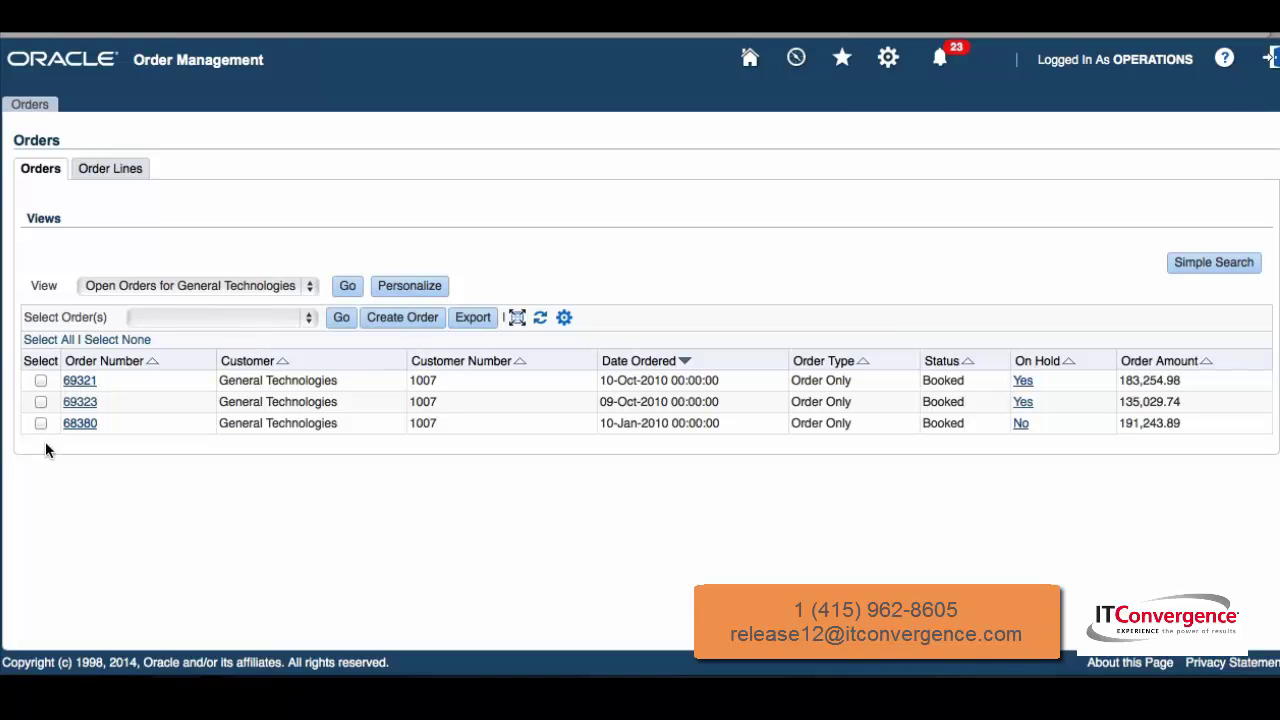
- Check the order actions, show Sales Order 69321's extra details, and view its six order lines
left_click(223, 318)
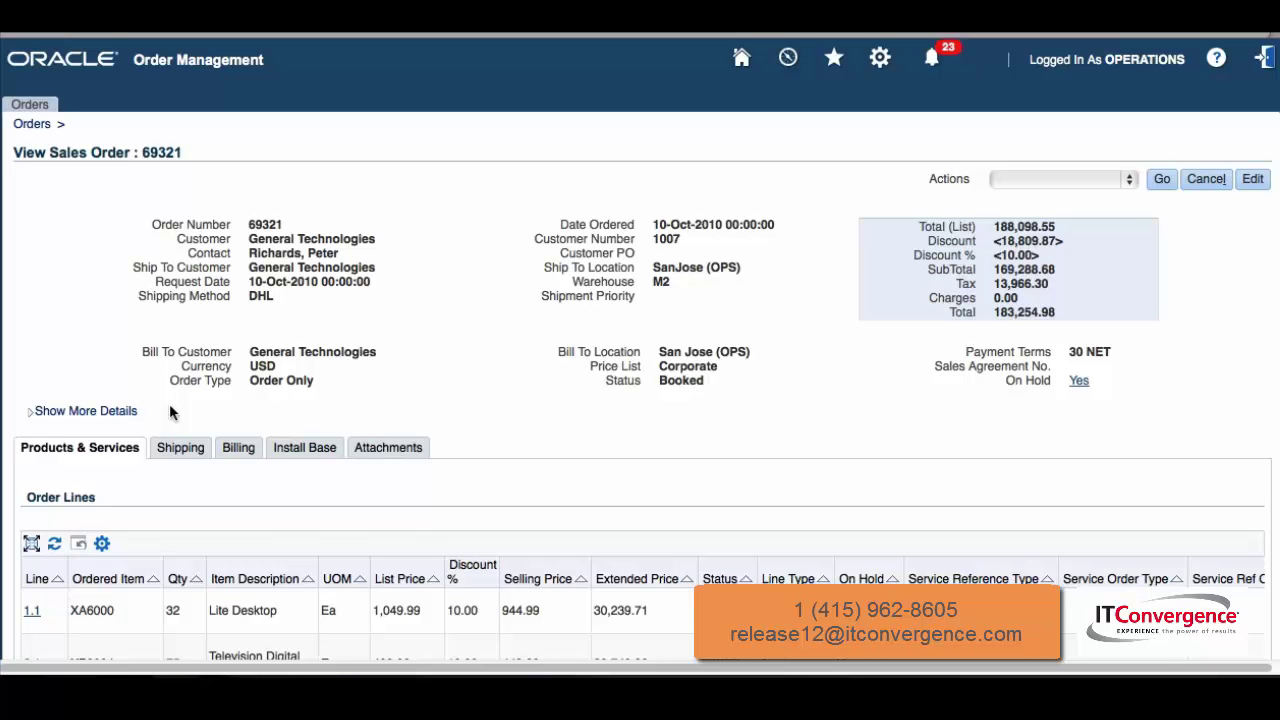
left_click(86, 411)
scroll(565, 350, "down", 1)
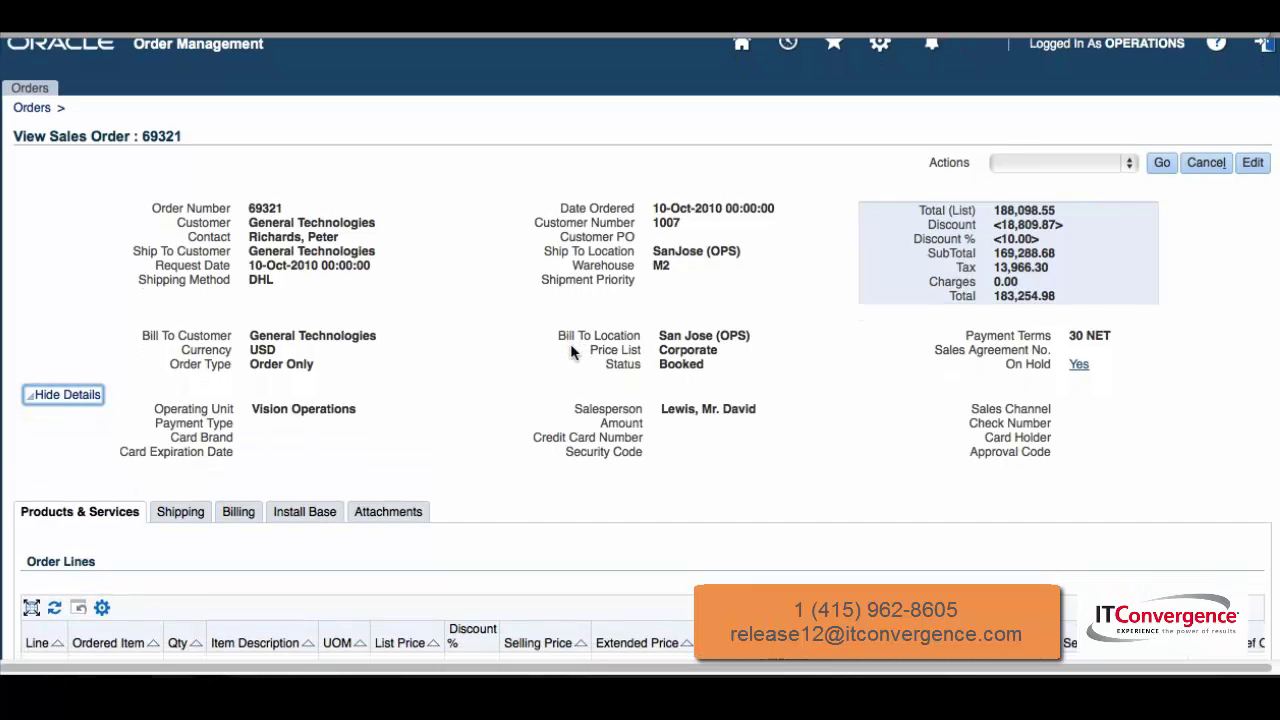
scroll(570, 345, "down", 5)
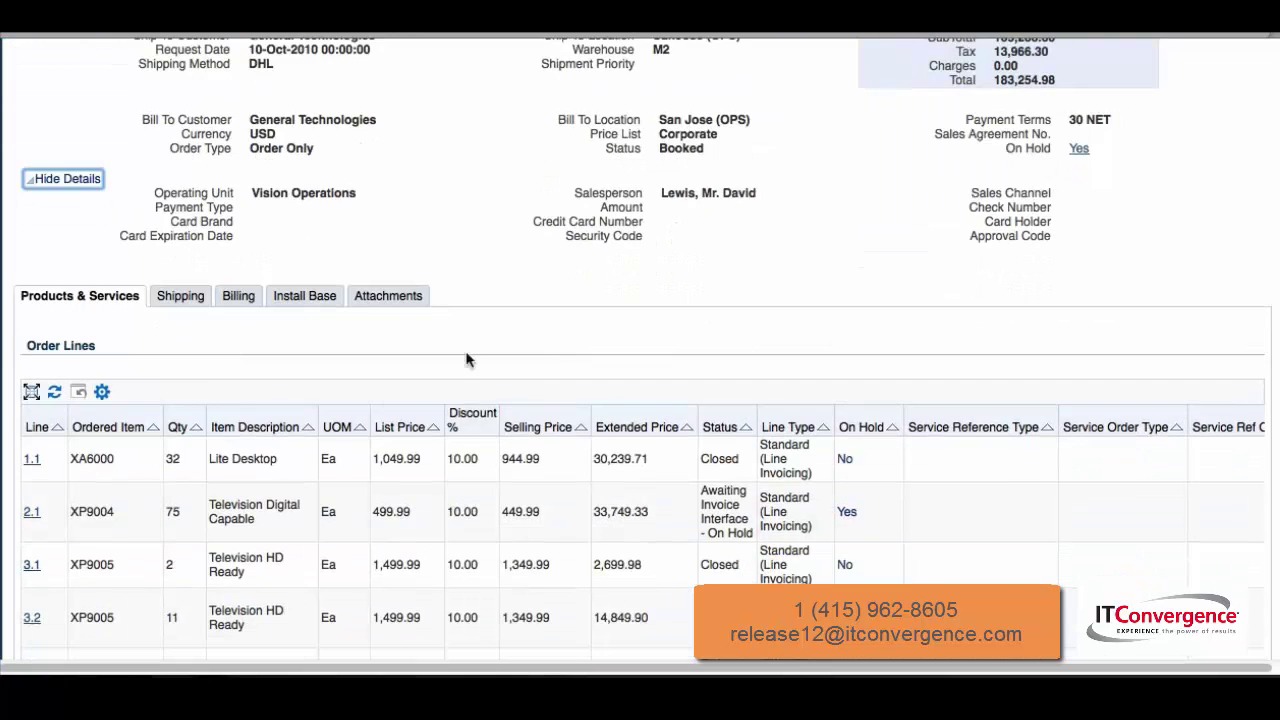
scroll(150, 320, "down", 1)
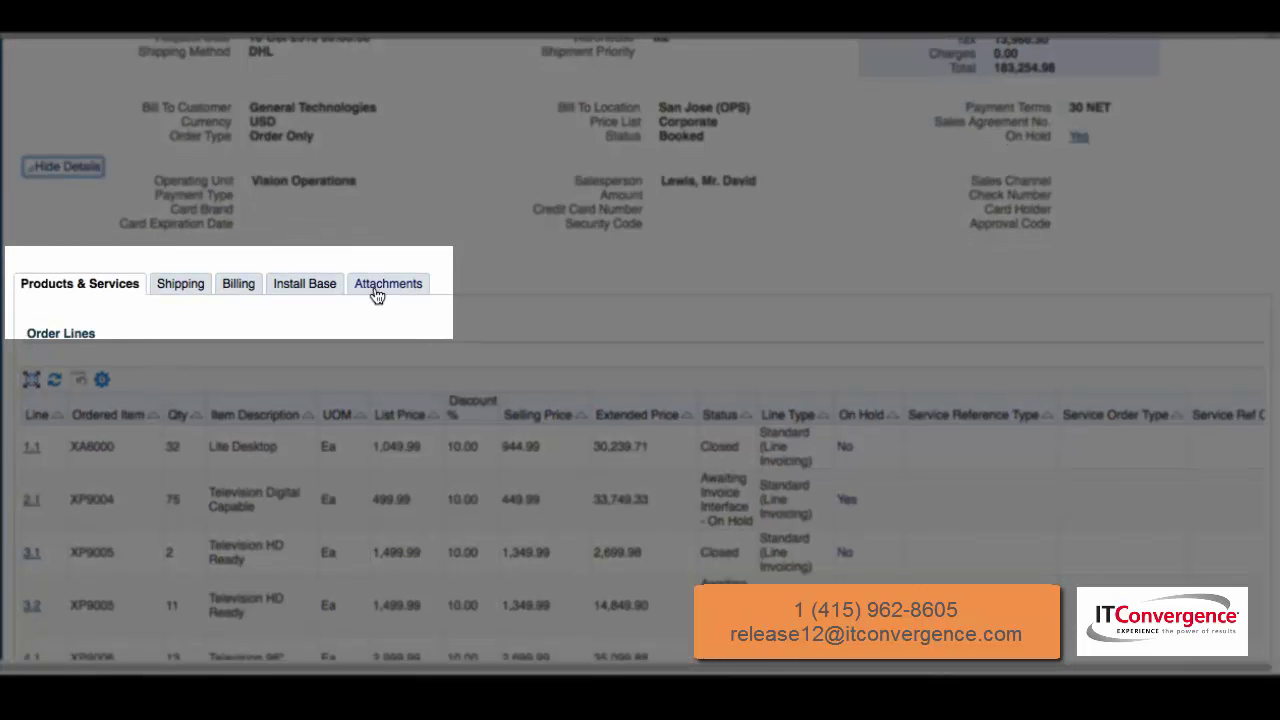
scroll(505, 390, "down", 4)
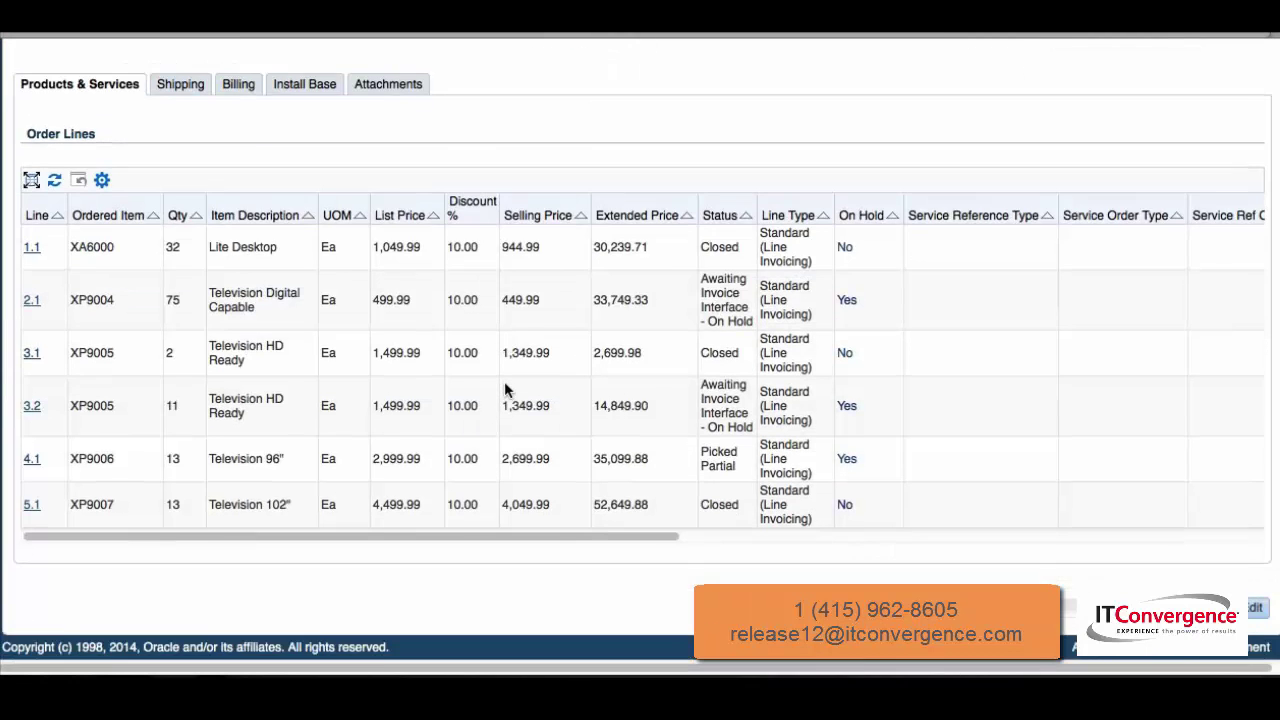
scroll(505, 390, "up", 1)
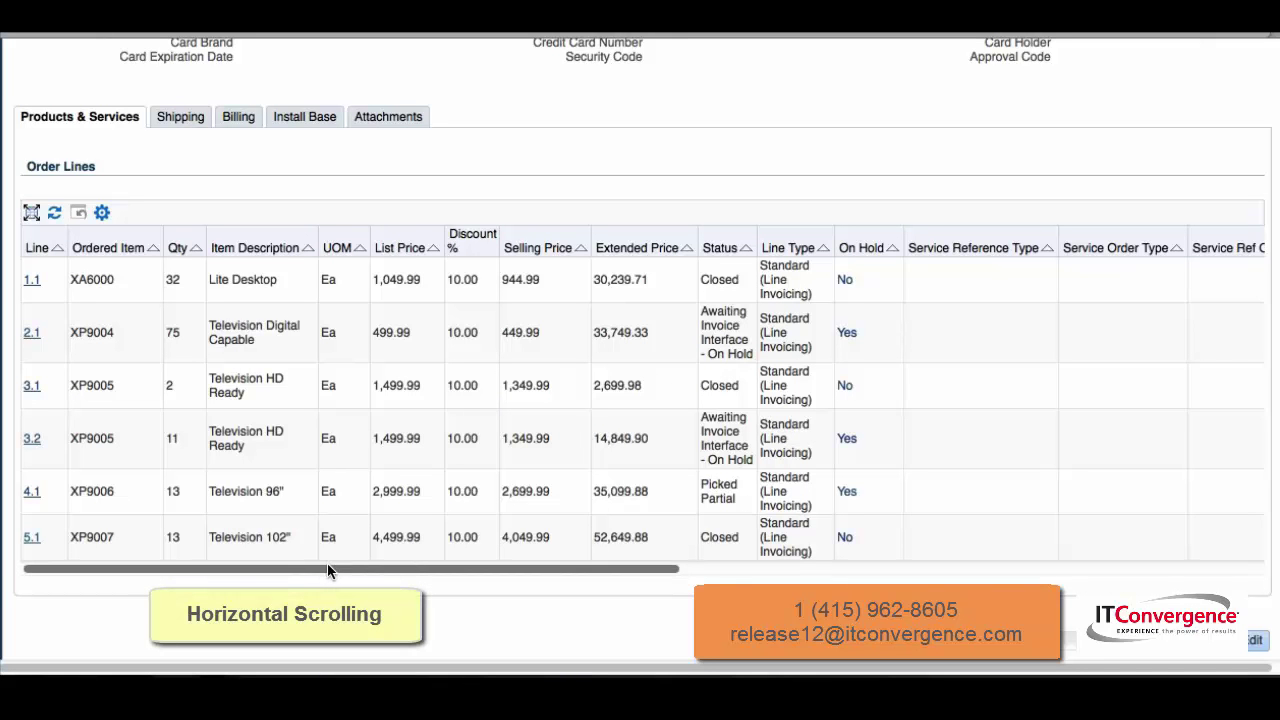
left_click_drag(322, 564, 286, 564)
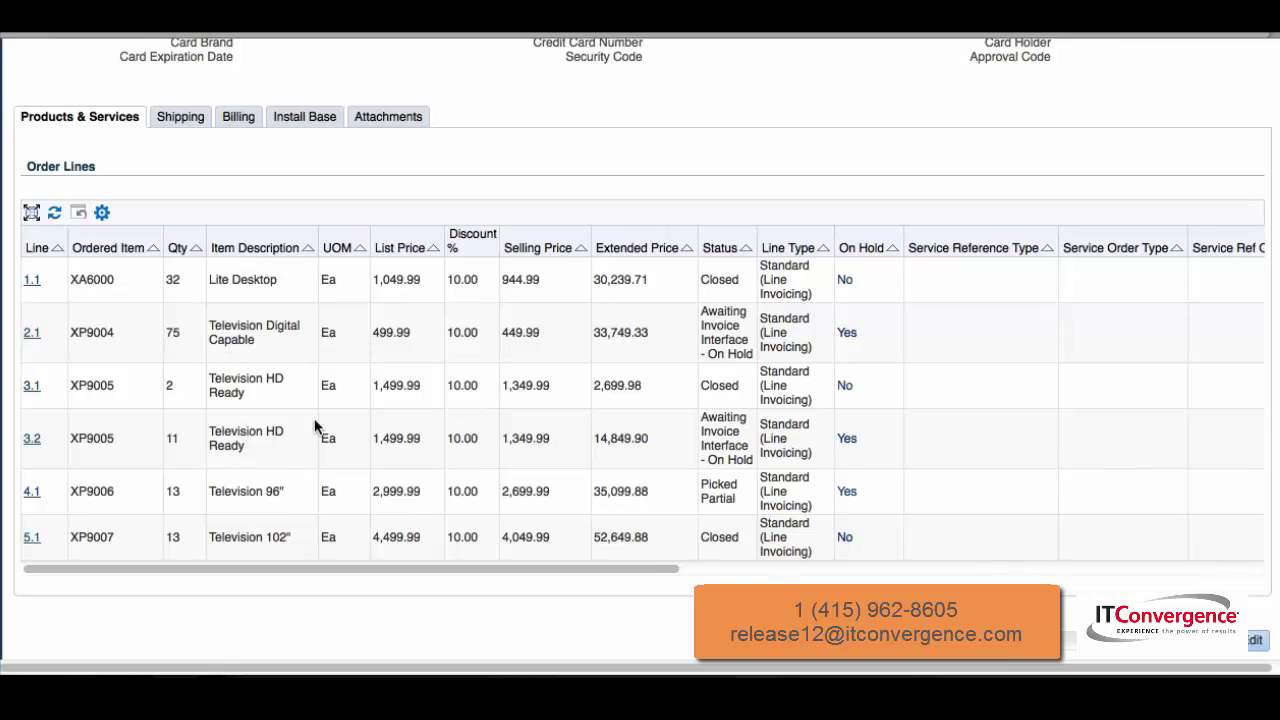
scroll(314, 427, "up", 5)
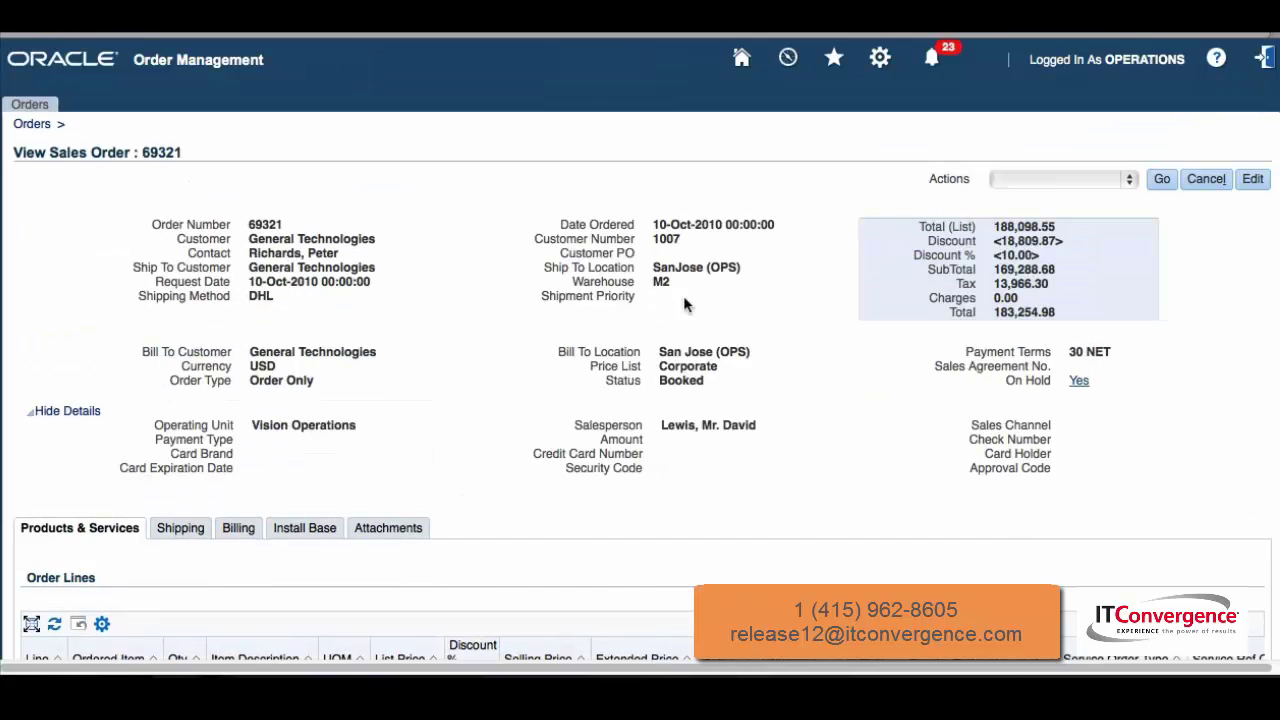
scroll(607, 519, "down", 1)
scroll(607, 517, "down", 5)
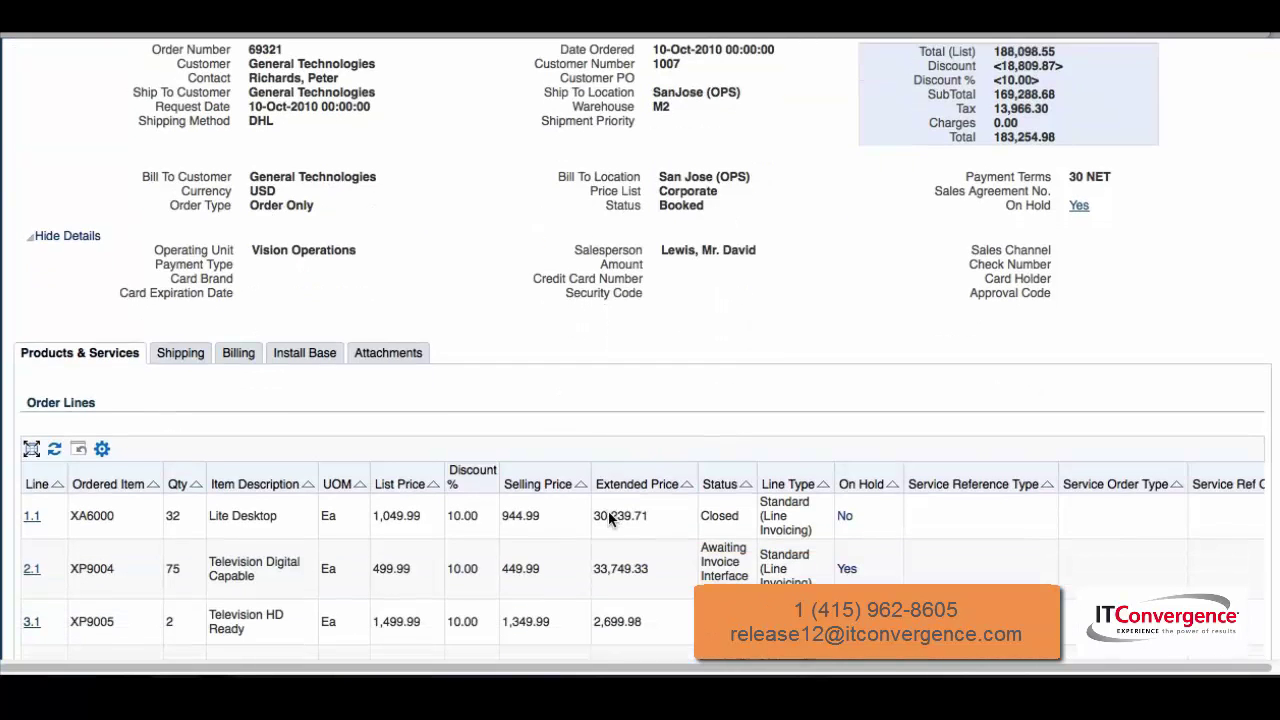
scroll(560, 427, "up", 5)
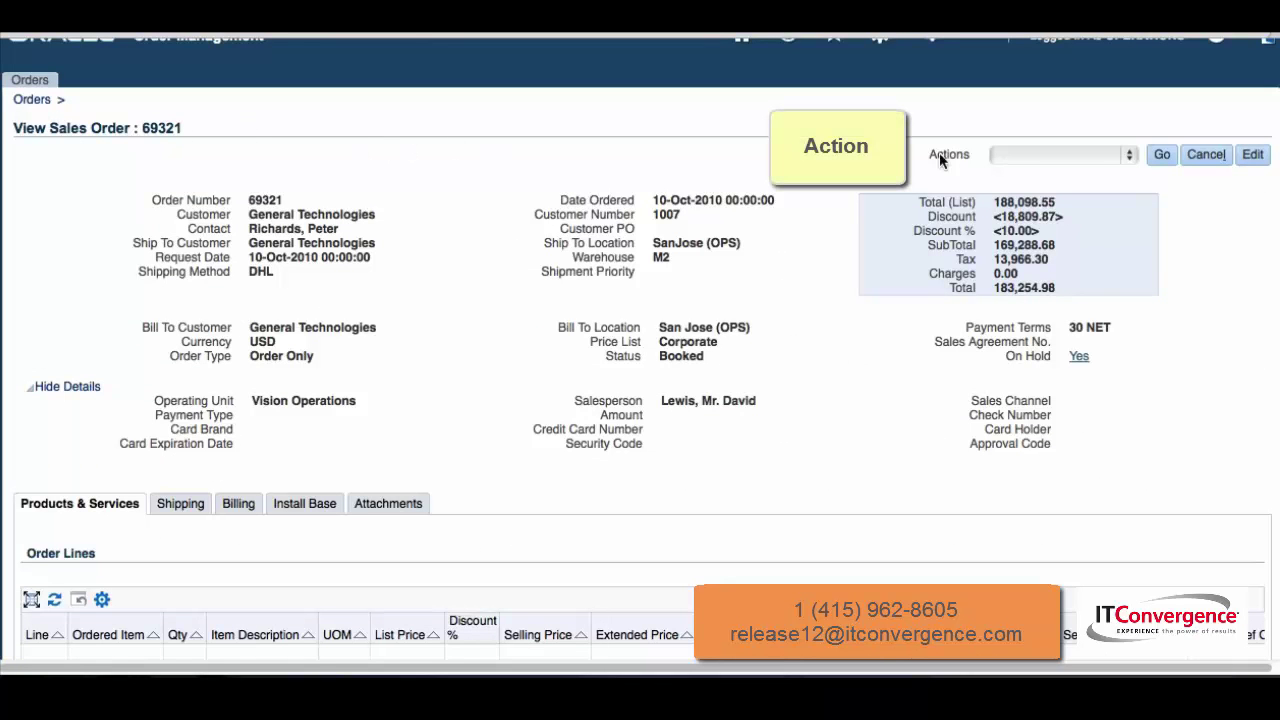
left_click(1078, 155)
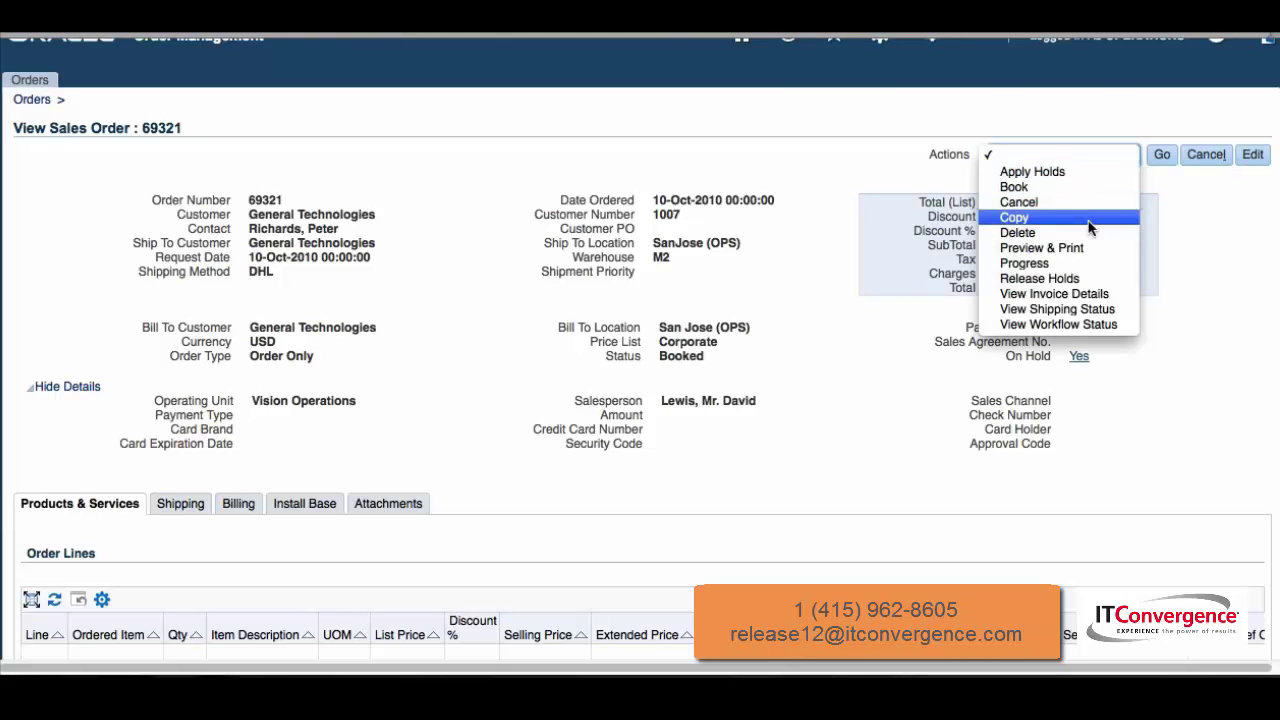
left_click(1232, 263)
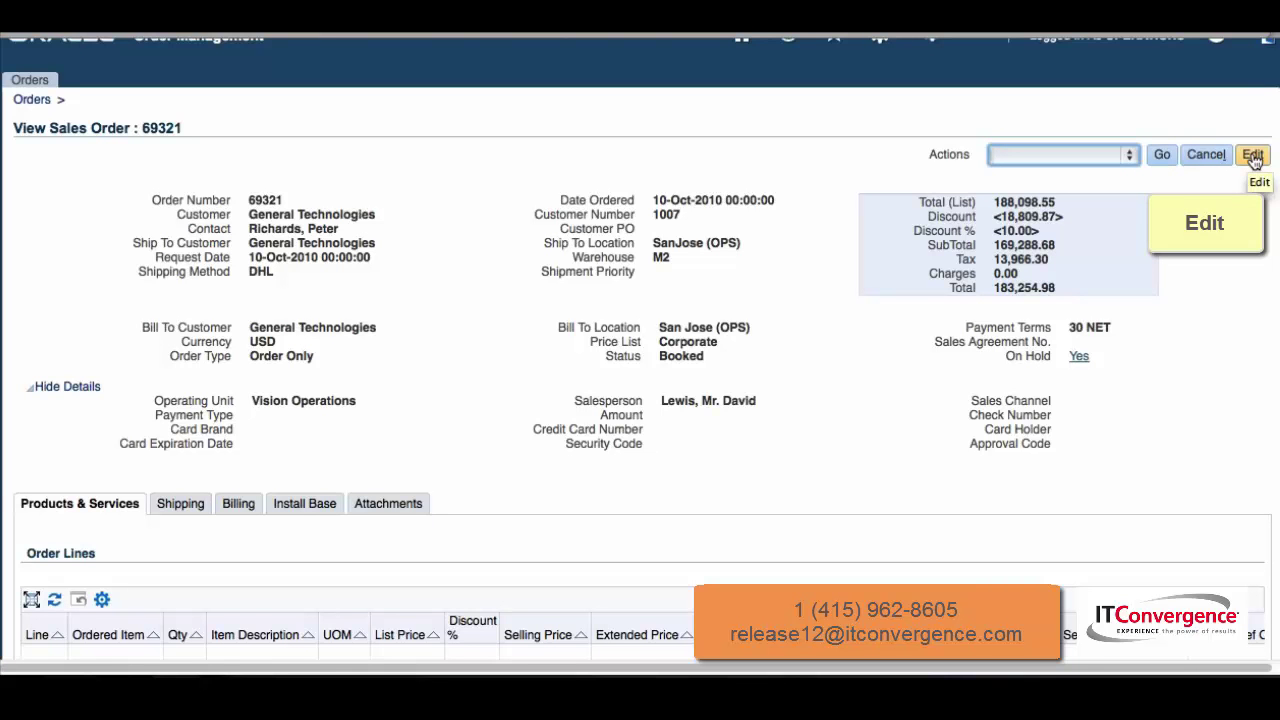
scroll(1177, 360, "down", 1)
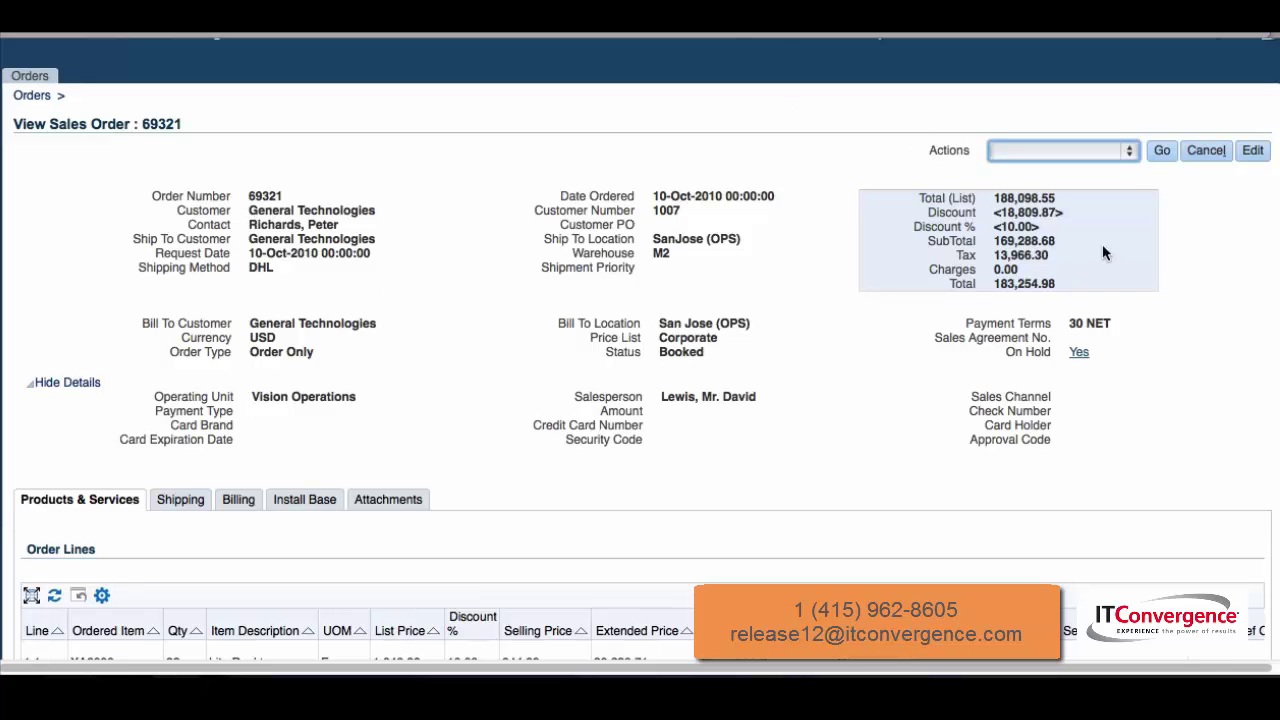
scroll(547, 255, "down", 1)
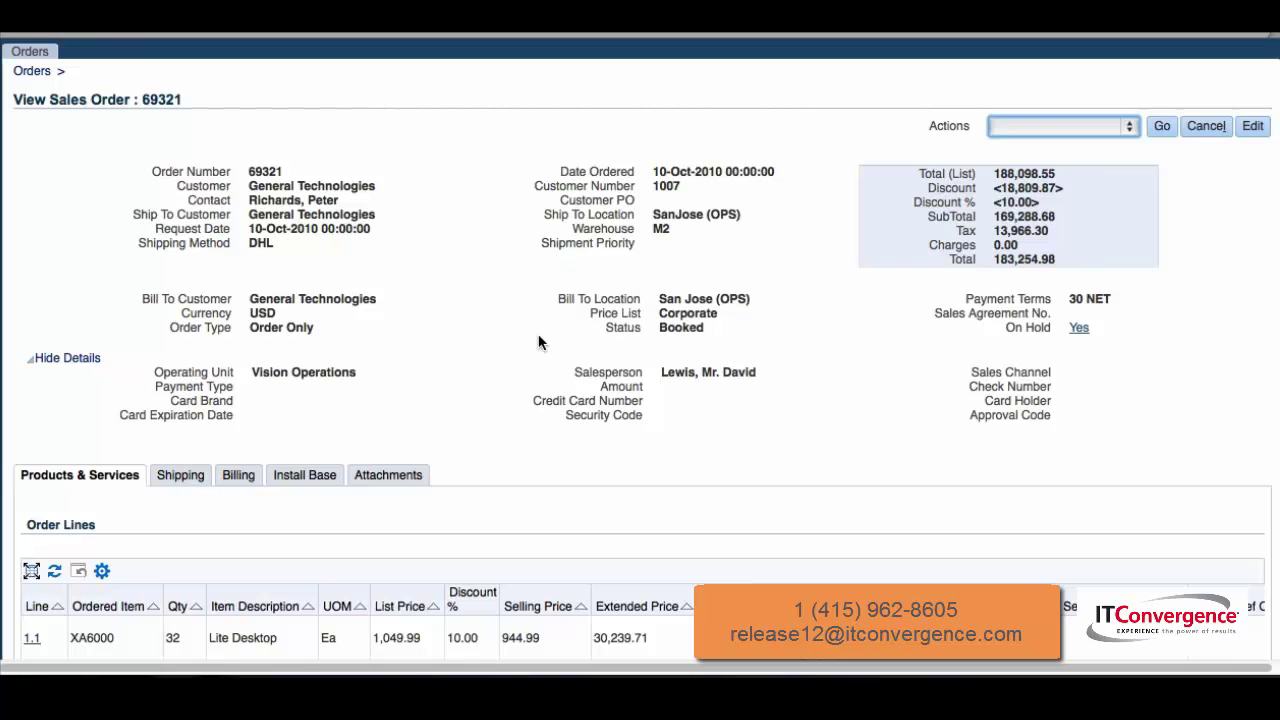
scroll(538, 343, "up", 1)
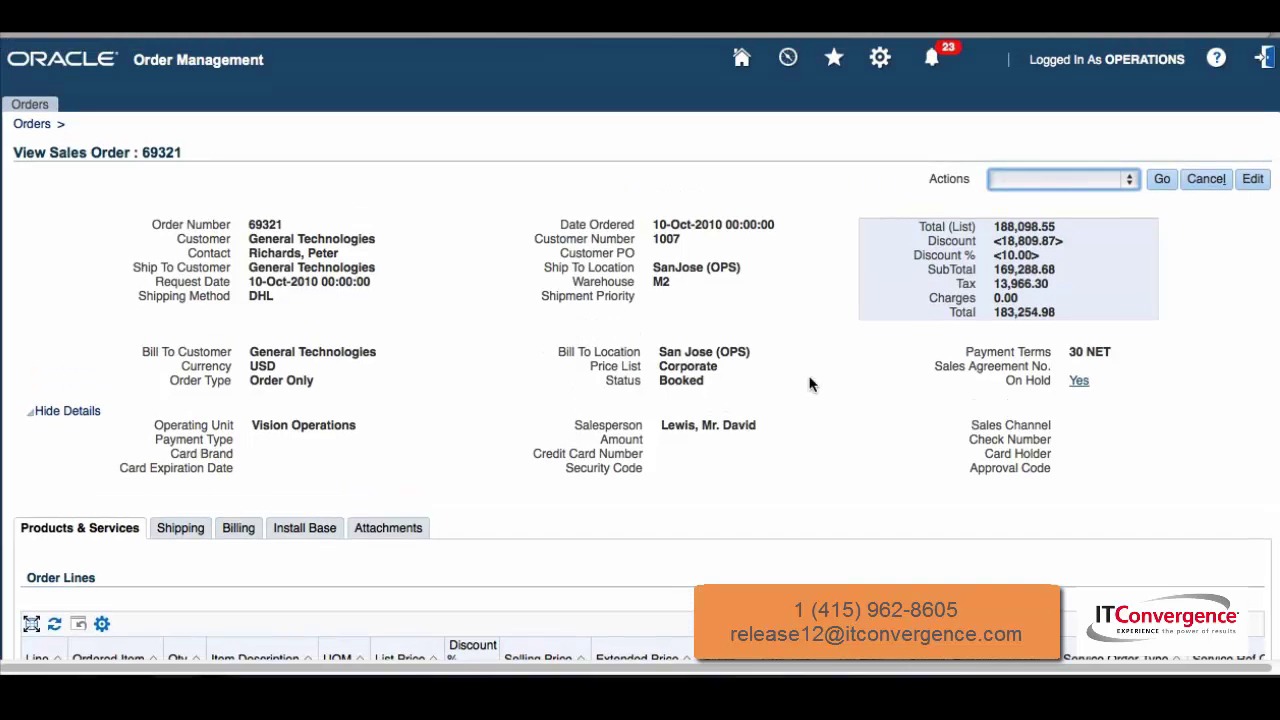
scroll(592, 388, "down", 1)
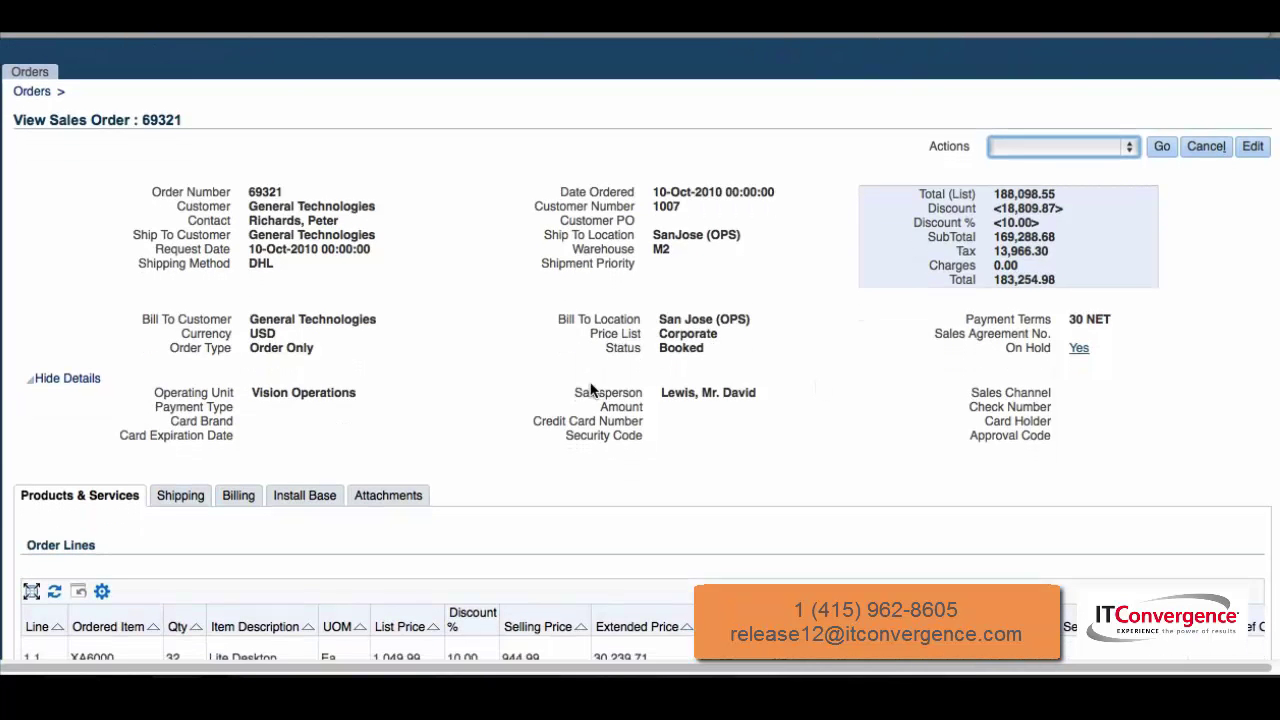
scroll(590, 388, "down", 2)
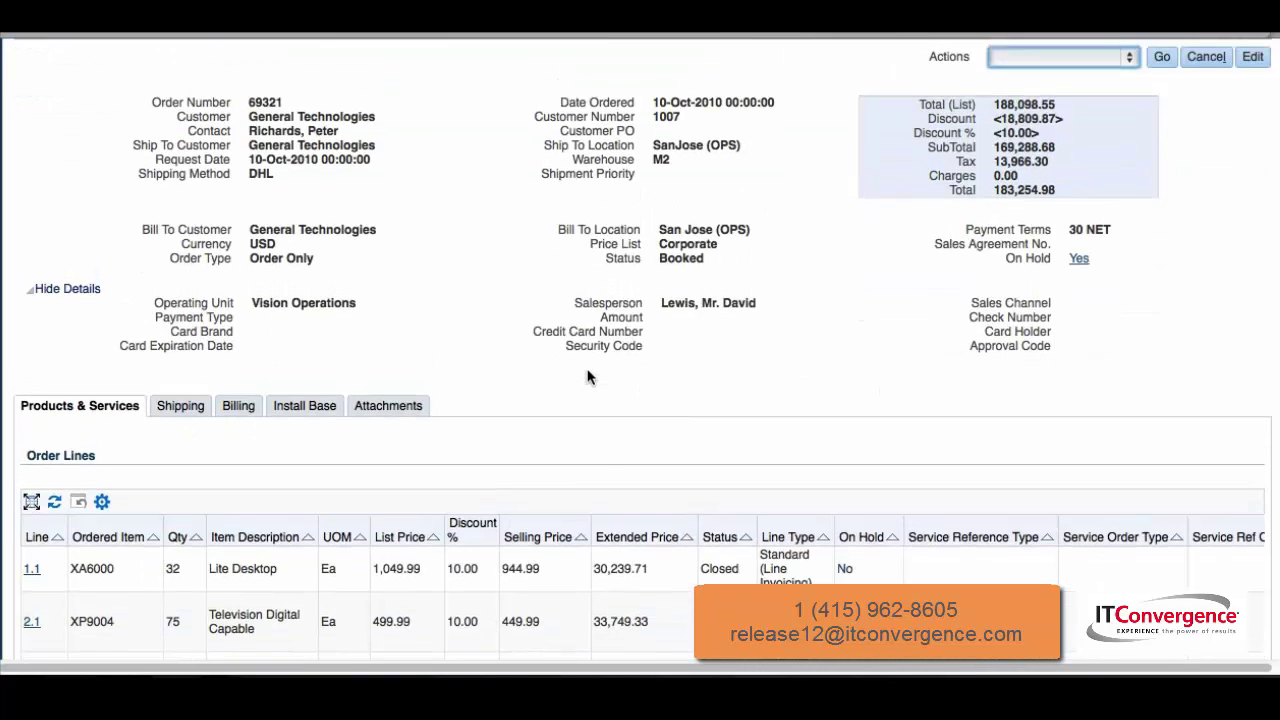
scroll(588, 376, "up", 3)
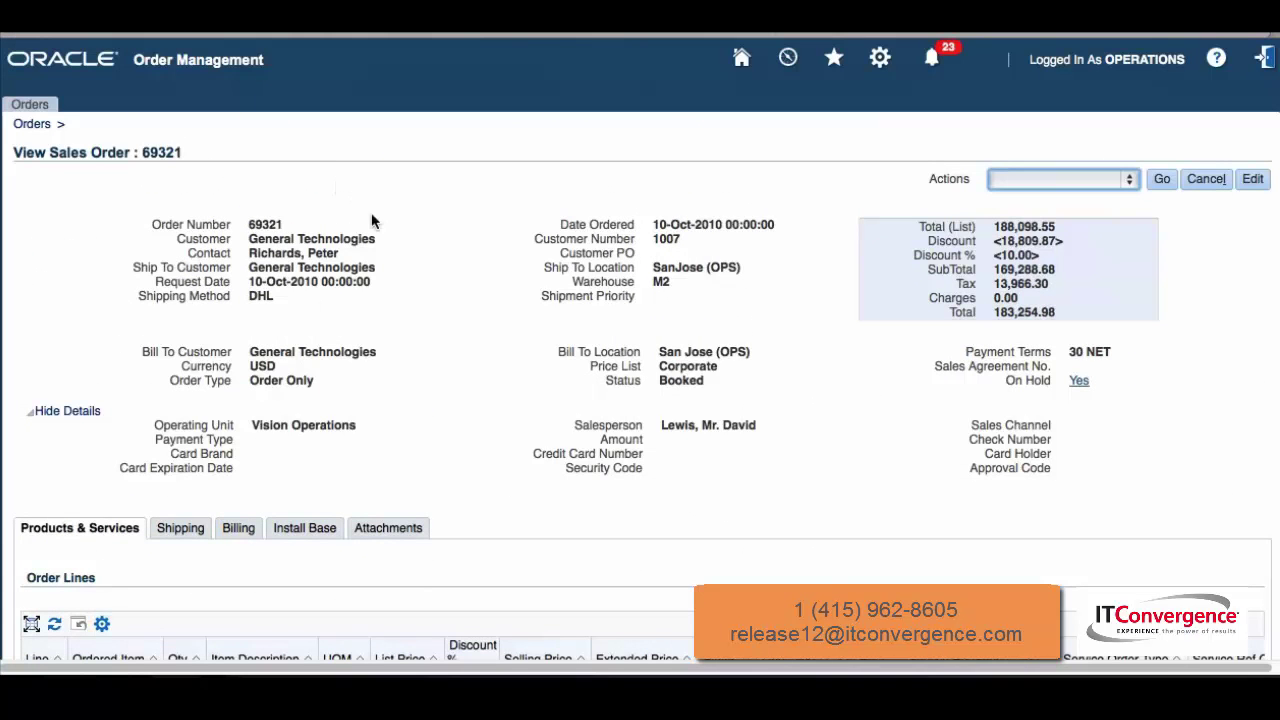